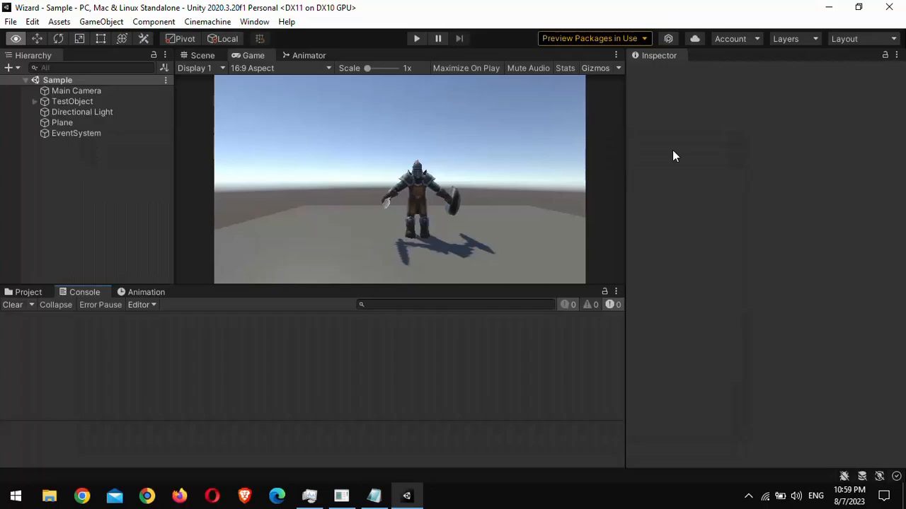
Install the Post Processing 3.1.1 package from the Unity Registry and close the package manager.
left_click(254, 21)
left_click(289, 157)
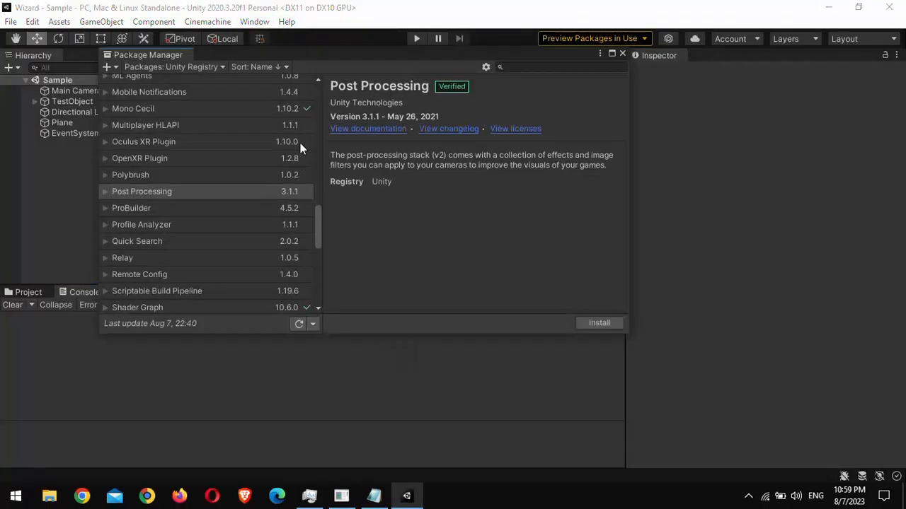
left_click(141, 193)
left_click(586, 323)
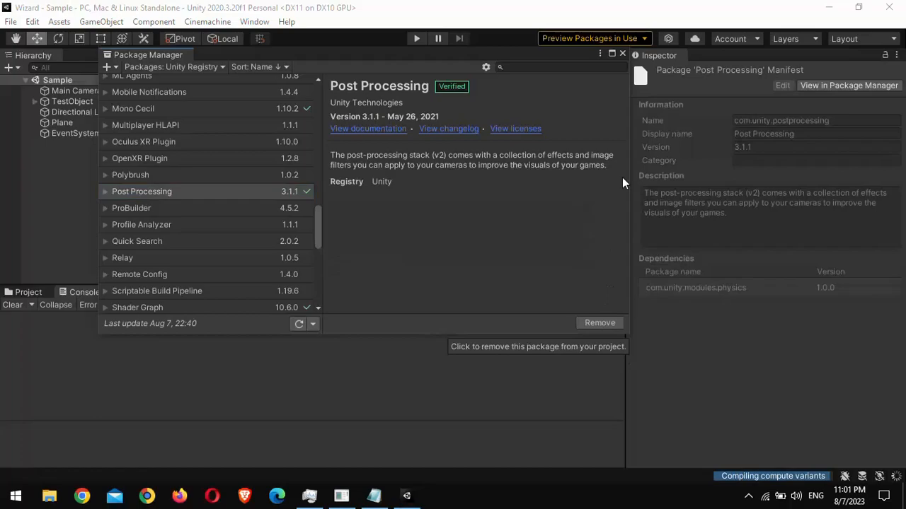
left_click(622, 55)
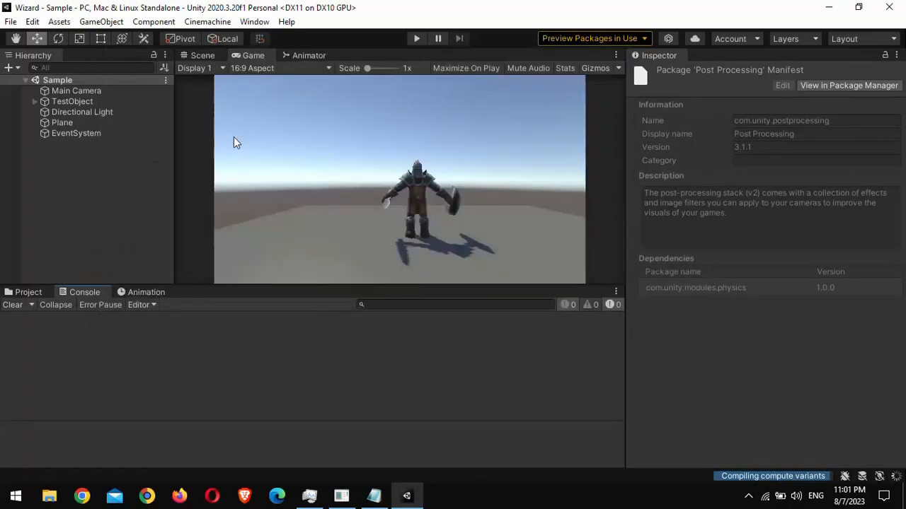
Add a Global Volume object to the Sample scene, keeping its default name.
right_click(87, 165)
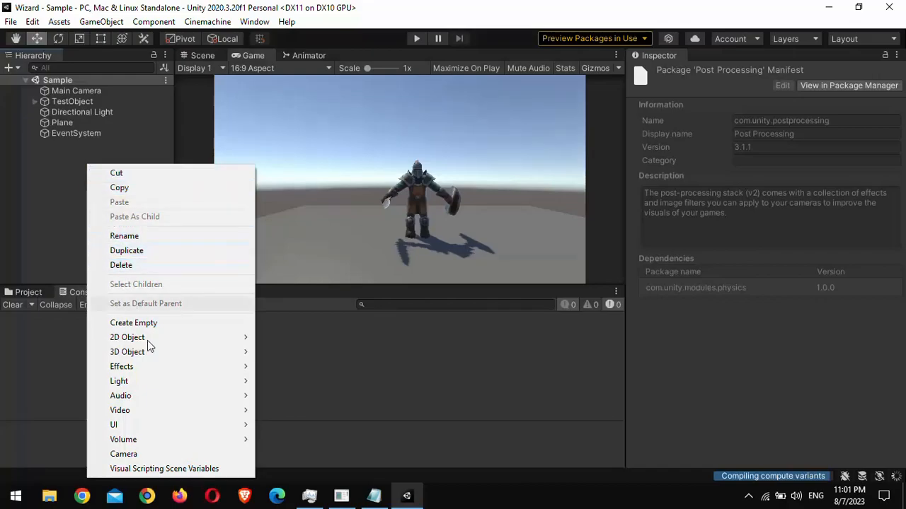
mouse_move(219, 441)
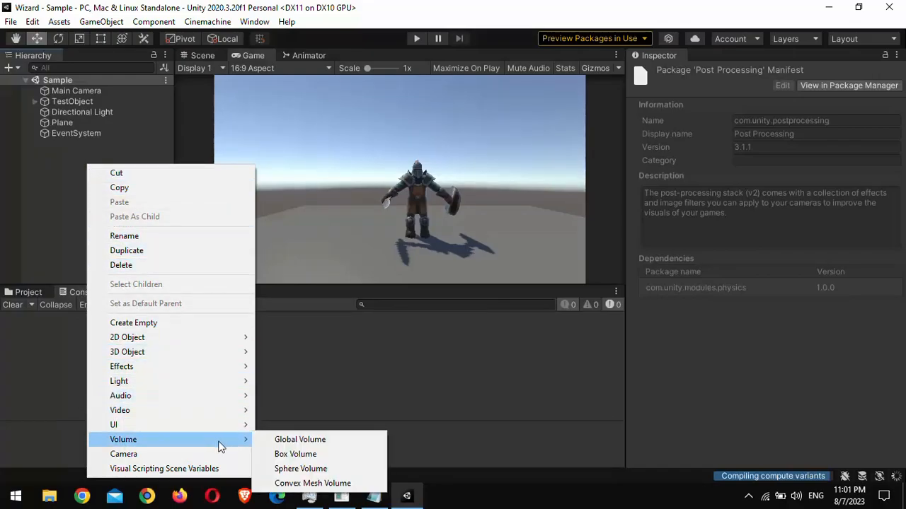
left_click(292, 442)
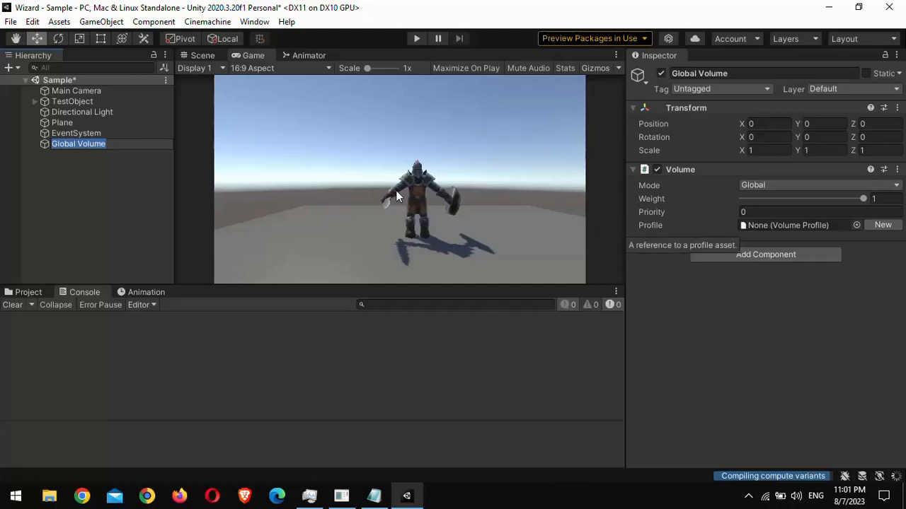
left_click(122, 159)
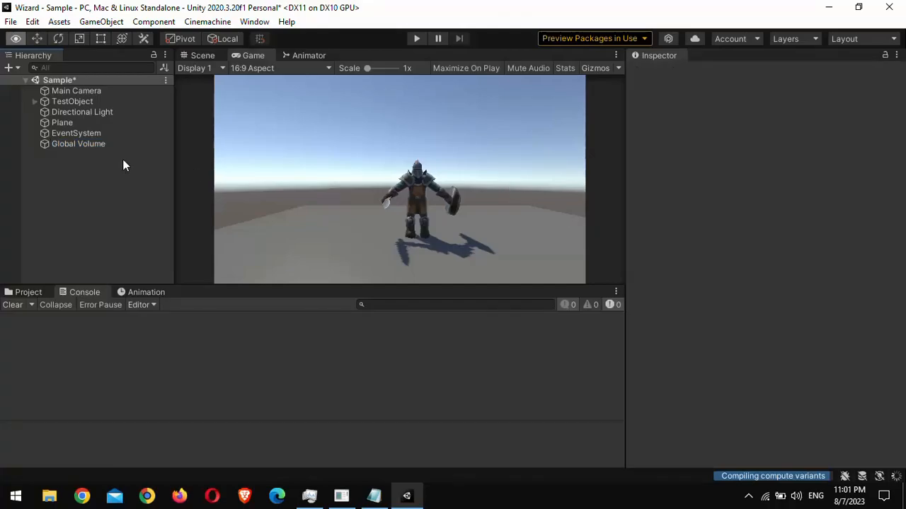
Create a new profile for the Global Volume and add a Vignette post-processing override to it.
left_click(87, 143)
left_click(880, 225)
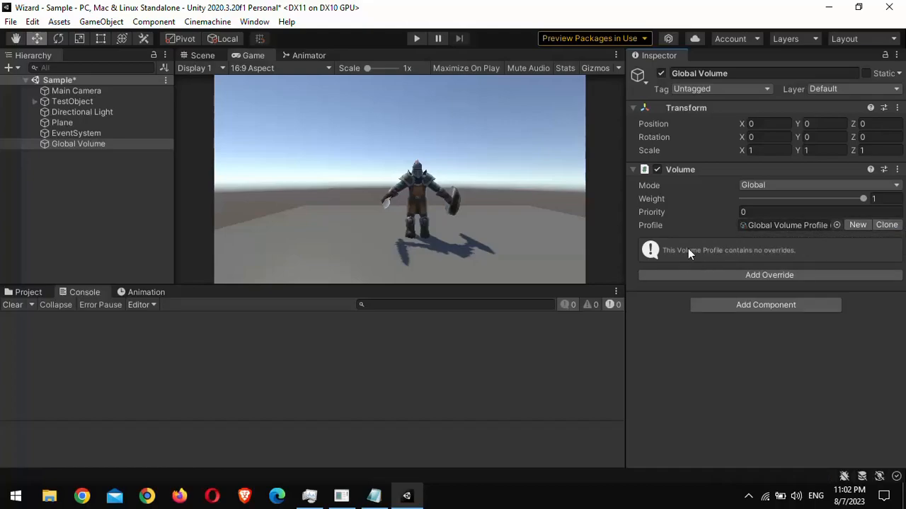
left_click(770, 279)
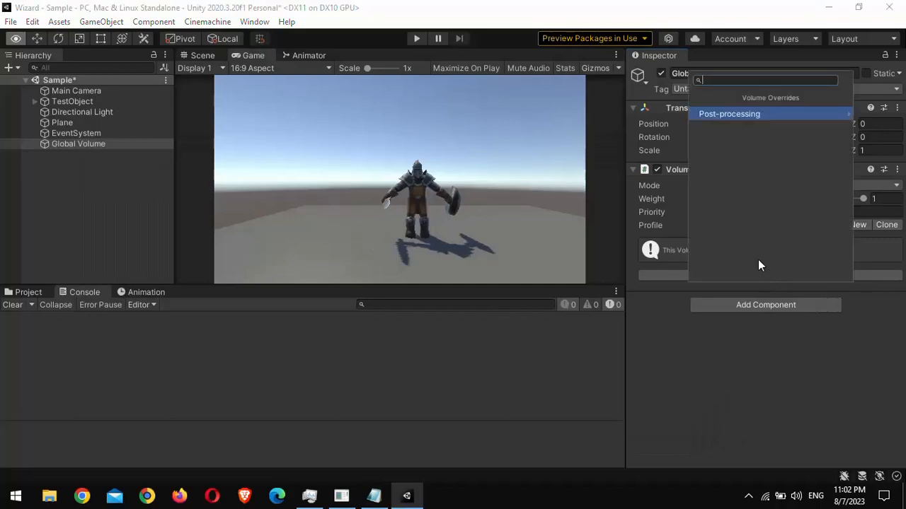
left_click(716, 114)
scroll(719, 147, "down", 2)
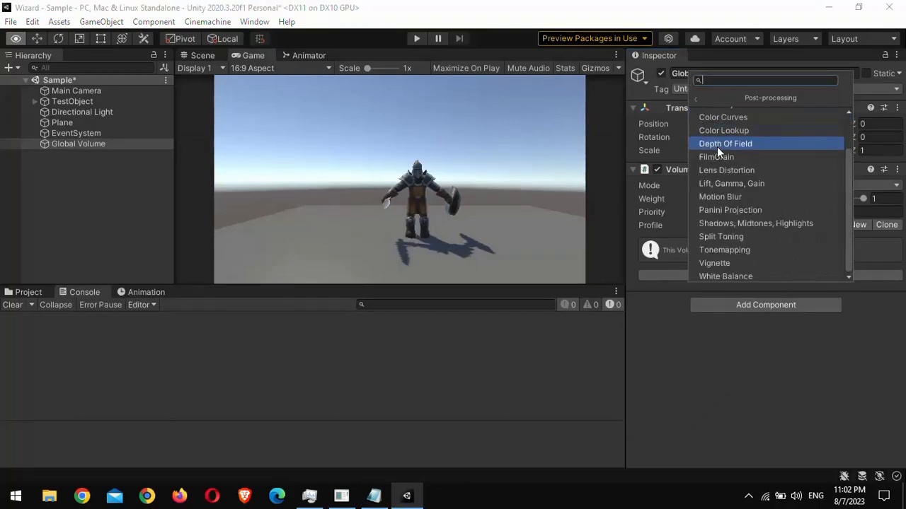
left_click(728, 264)
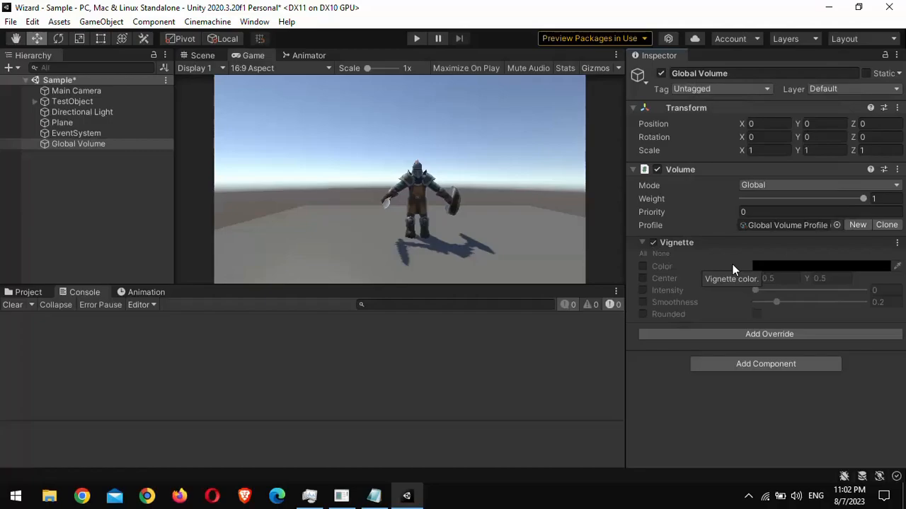
Enable the vignette's intensity and color overrides, setting intensity to 1 and the color to red F10606.
left_click(644, 291)
left_click_drag(756, 291, 875, 292)
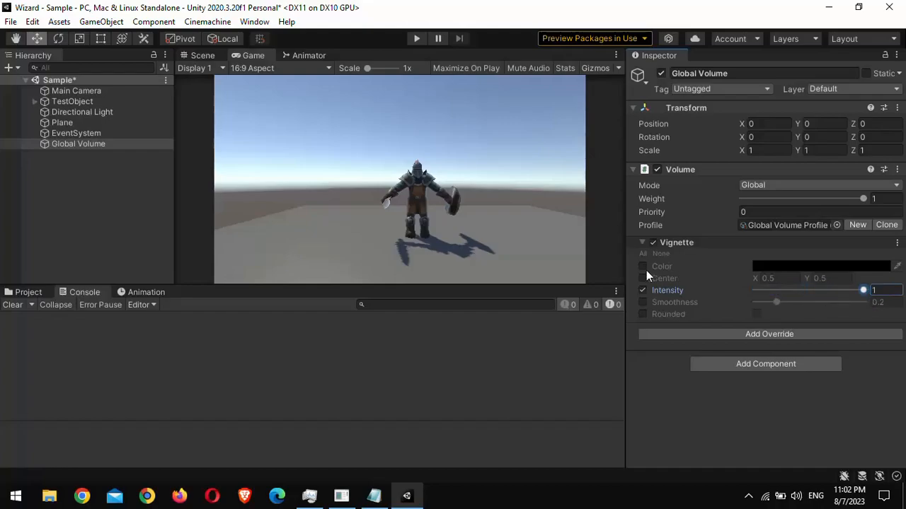
left_click(643, 266)
left_click(786, 266)
left_click_drag(811, 282, 858, 256)
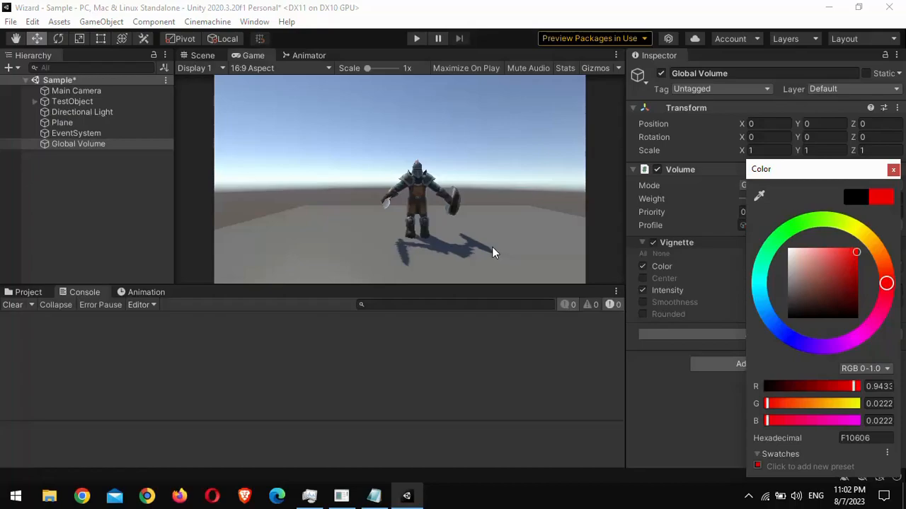
left_click(892, 170)
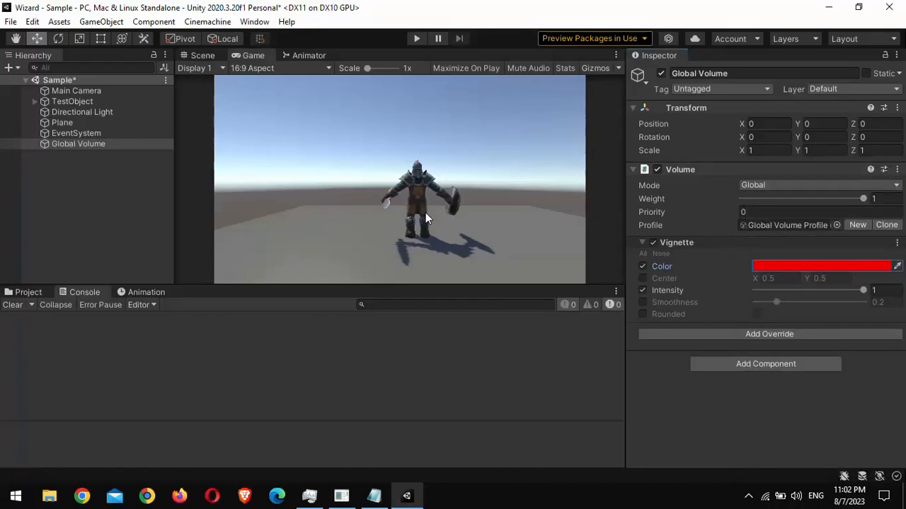
Enable Post Processing in the Main Camera's rendering settings.
left_click(101, 89)
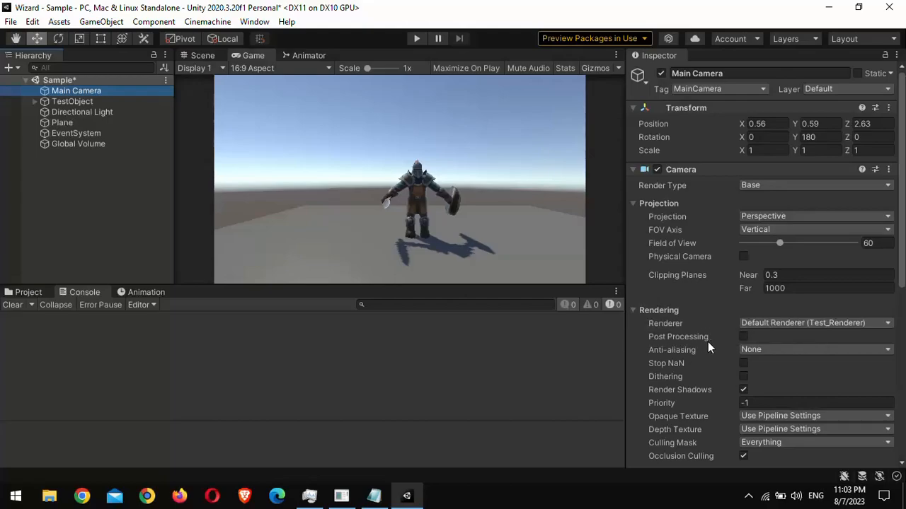
left_click(743, 336)
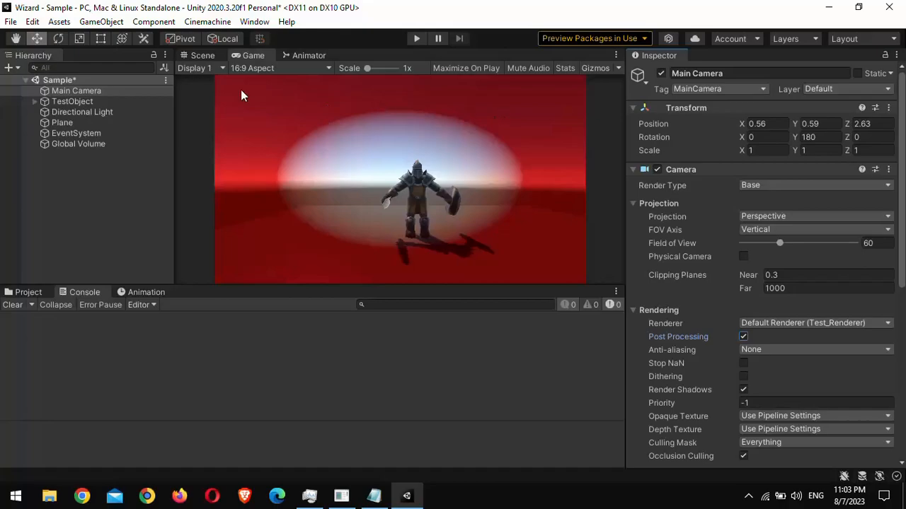
Change the Global Volume's vignette color to bright green.
left_click(99, 144)
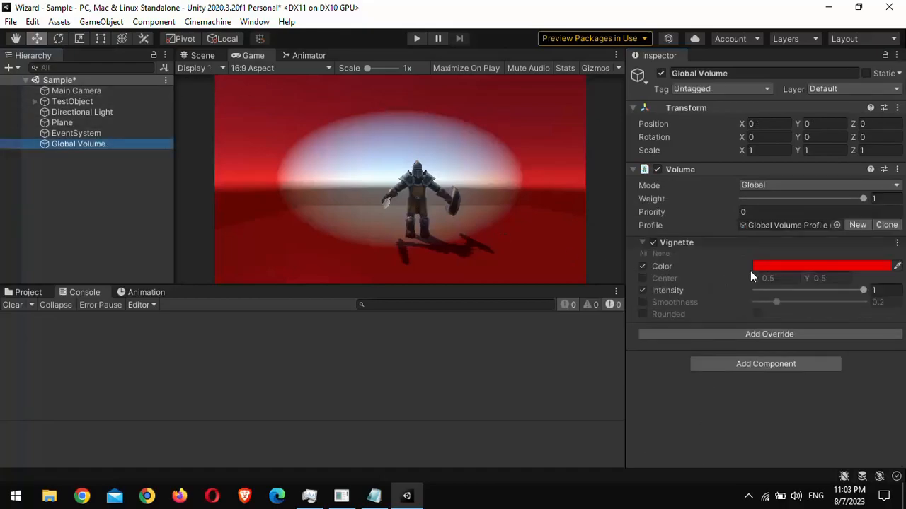
left_click(782, 266)
left_click_drag(813, 282, 858, 249)
left_click(791, 234)
left_click(893, 169)
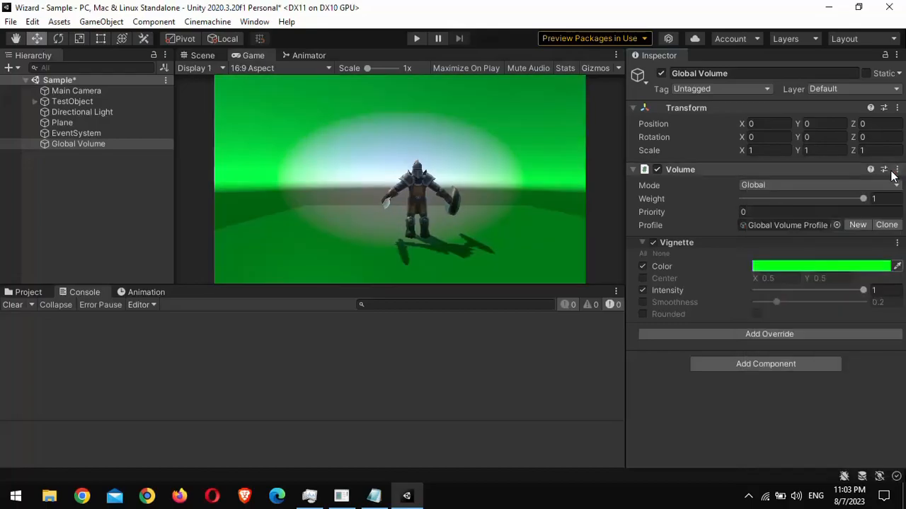
Inspect the HDR setting of the Test render pipeline asset in the project's Assets folder.
key("alt")
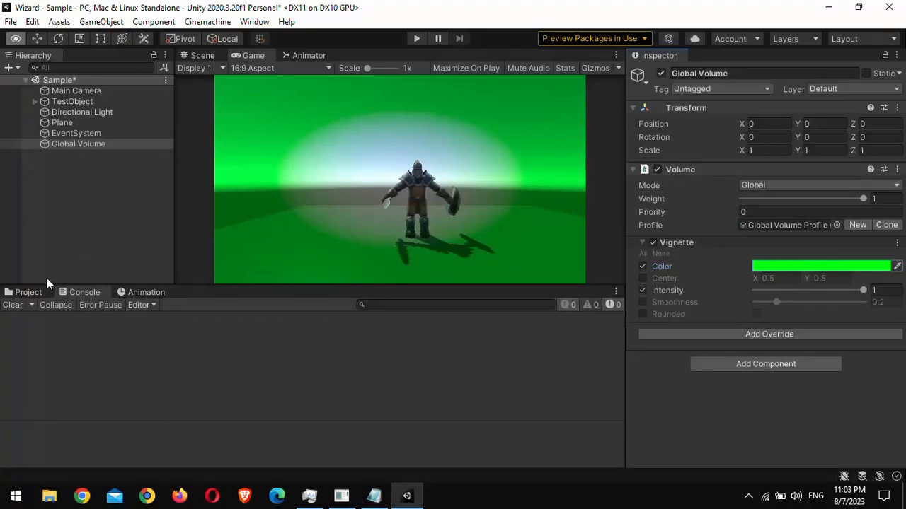
left_click(35, 294)
left_click(419, 358)
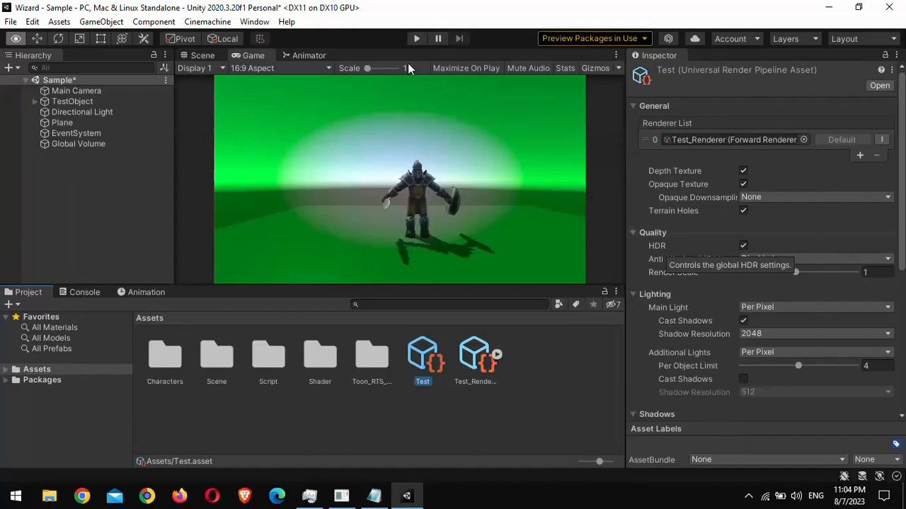
Set the Global Volume's mode to Local and add a box collider as its boundary, working in the Scene view.
left_click(80, 144)
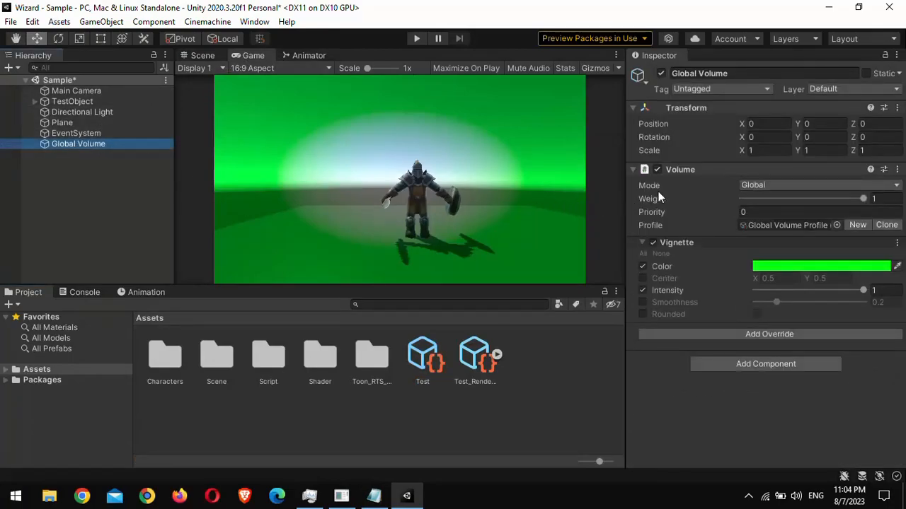
left_click(752, 185)
left_click(763, 200)
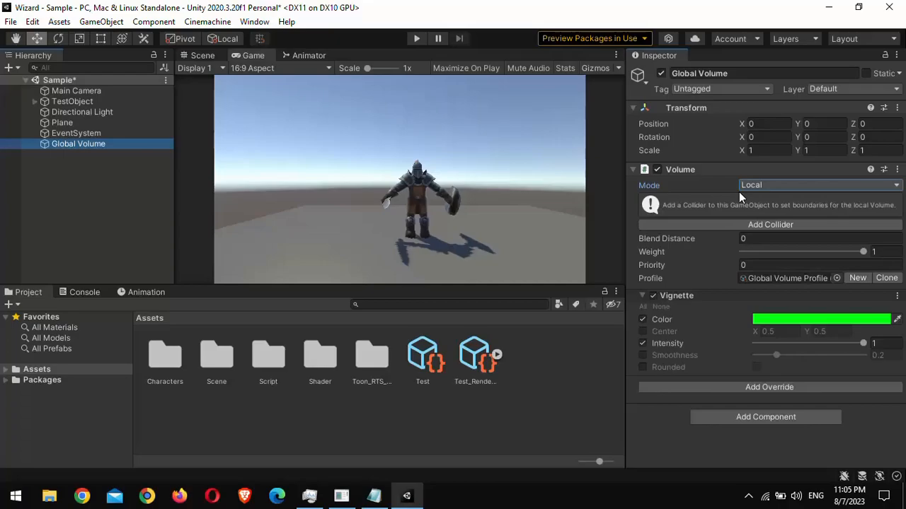
left_click(200, 55)
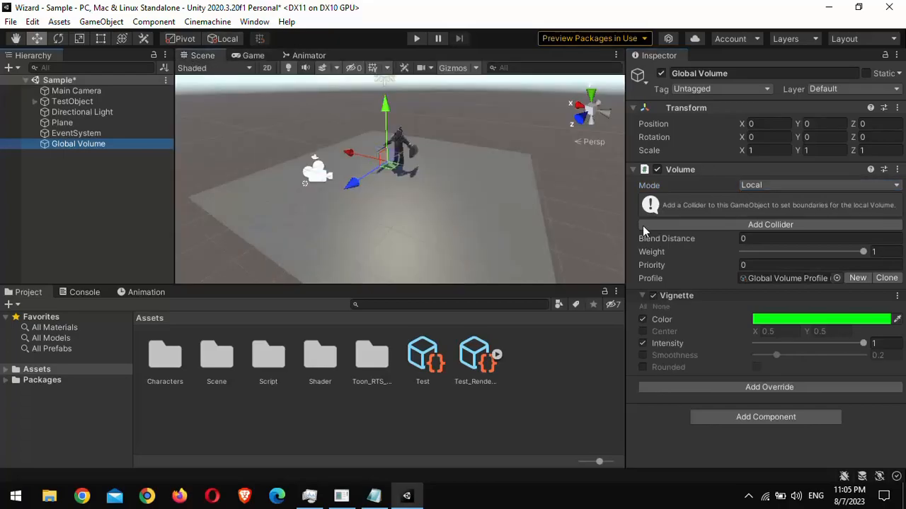
left_click(692, 225)
left_click(708, 236)
Enlarge the volume's box collider by its face handles to a size of about 2.85 × 1 × 2.68.
left_click_drag(421, 154, 455, 217, "alt")
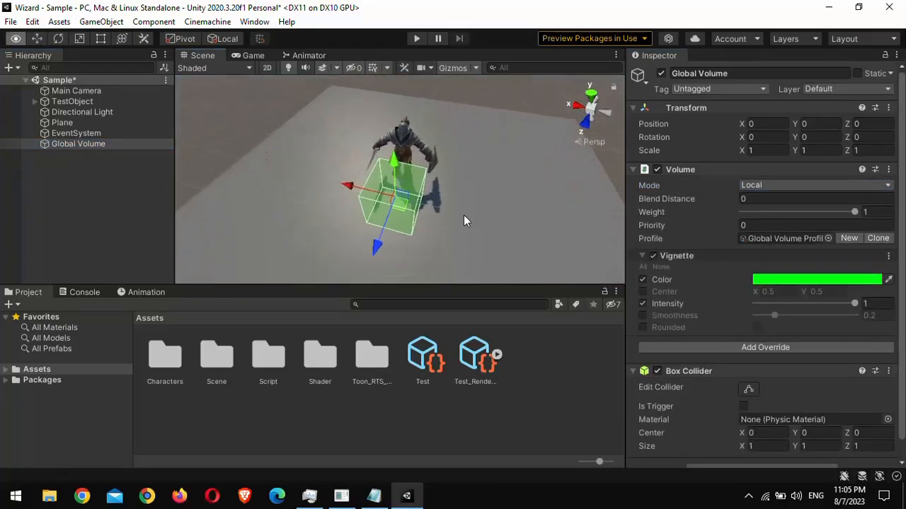
left_click(748, 389)
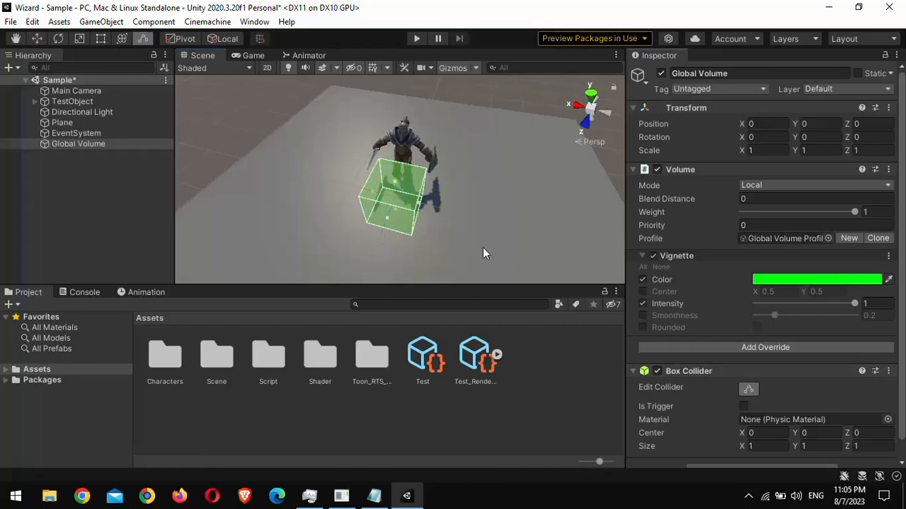
left_click_drag(418, 206, 133, 150)
left_click(436, 237)
left_click(423, 239)
left_click(751, 392)
Place the Global Volume at X -1.88 and a duplicate of it at X 2.21, on opposite sides of the character.
double_click(133, 146)
left_click(35, 38)
left_click_drag(316, 103, 244, 103)
left_click(81, 144)
key("ctrl+d")
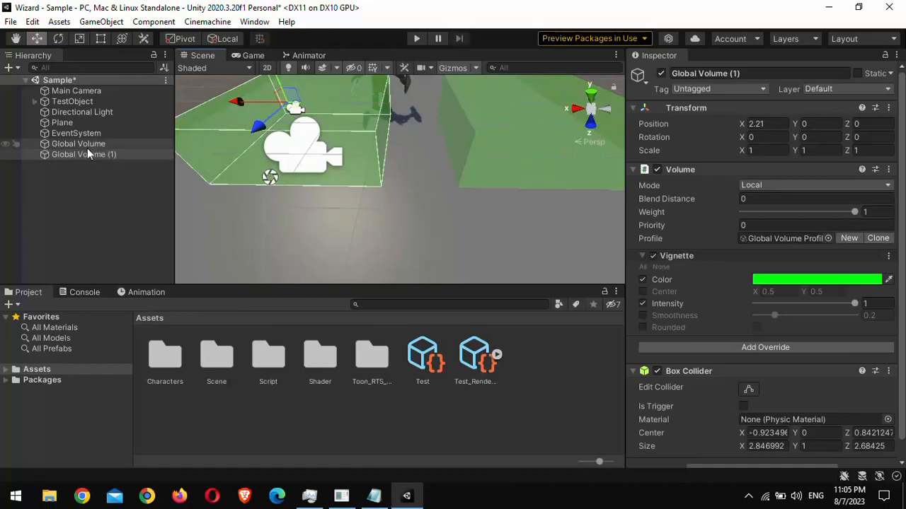
Duplicate the Global Volume profile asset and set the copy's vignette color to red FF2100.
left_click(767, 240)
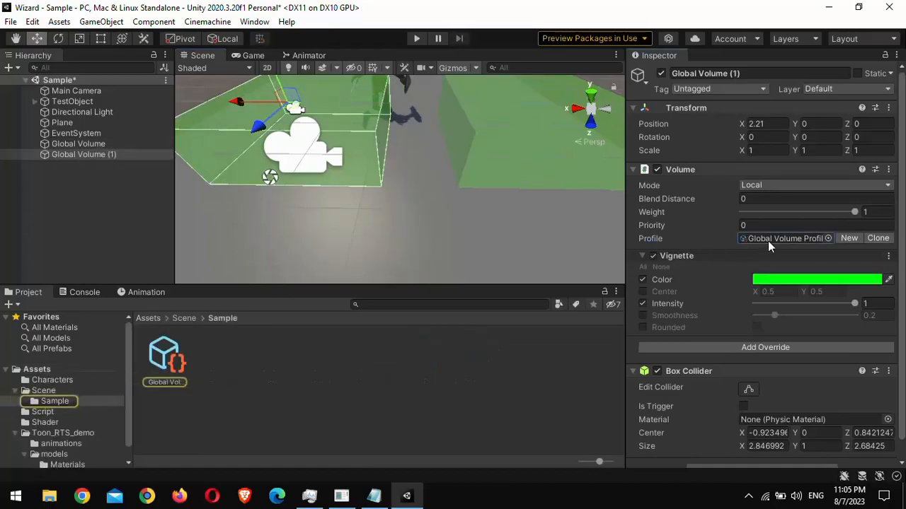
left_click(164, 357)
key("ctrl+d")
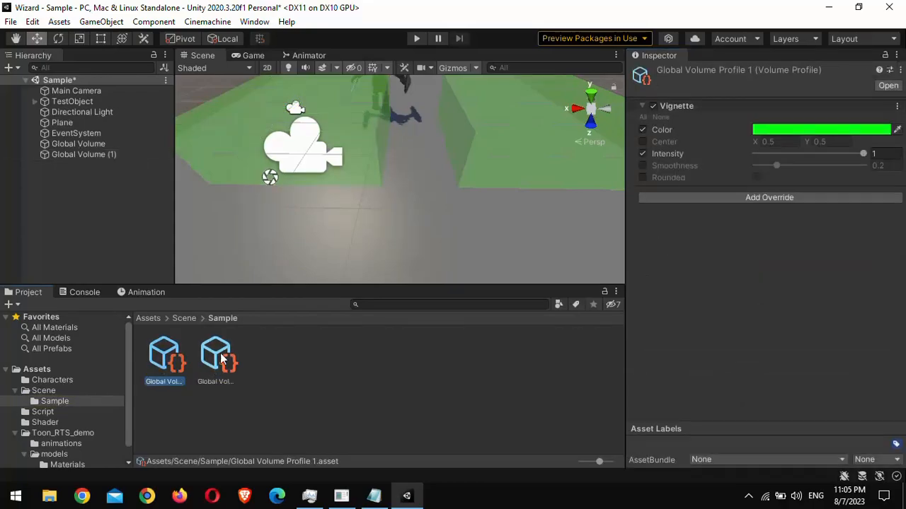
left_click(774, 129)
left_click(886, 225)
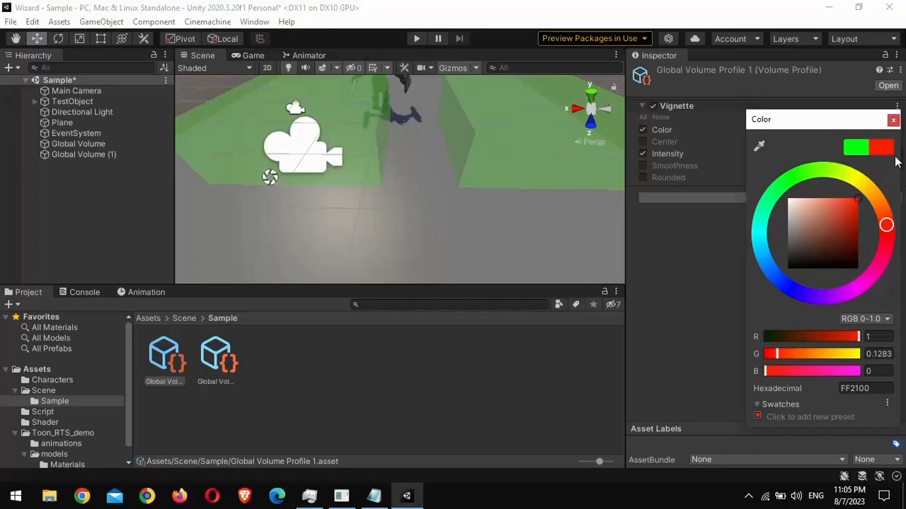
left_click(893, 119)
Check which profile the original Global Volume uses, and assign Global Volume Profile 1 to Global Volume (1).
left_click(78, 145)
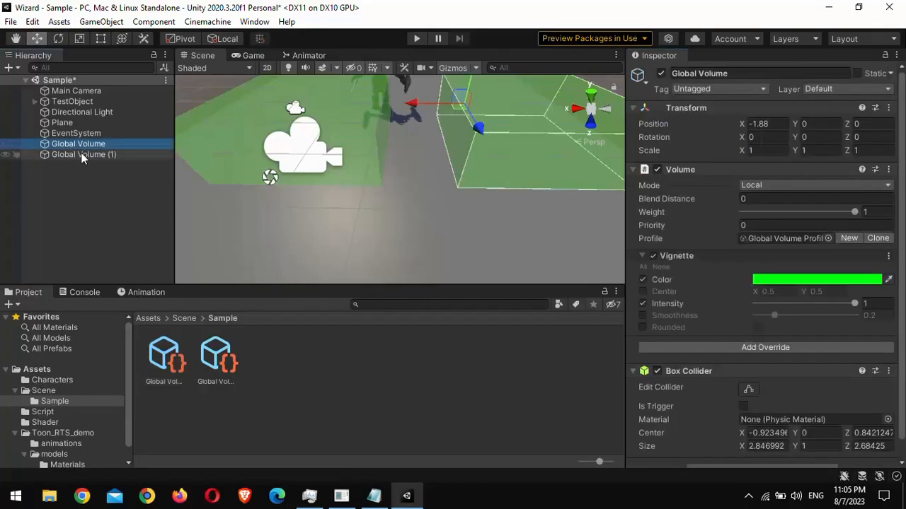
left_click(767, 238)
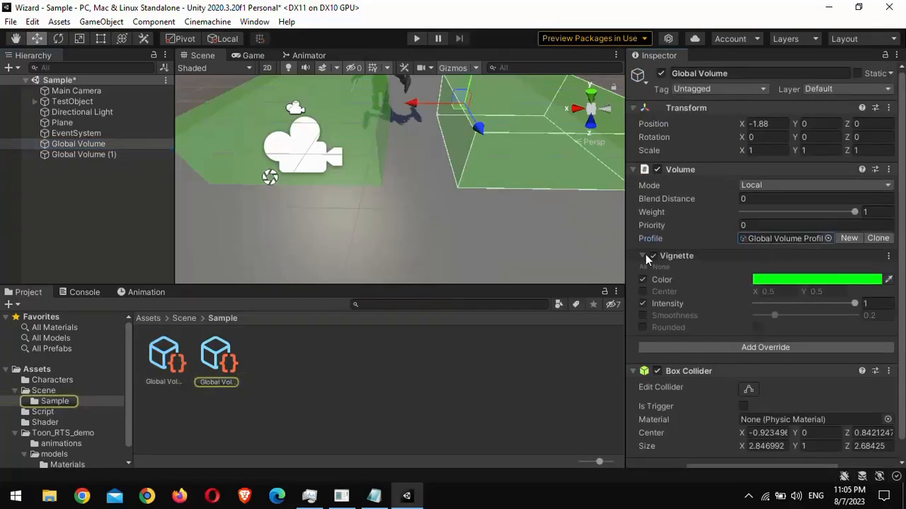
left_click(112, 156)
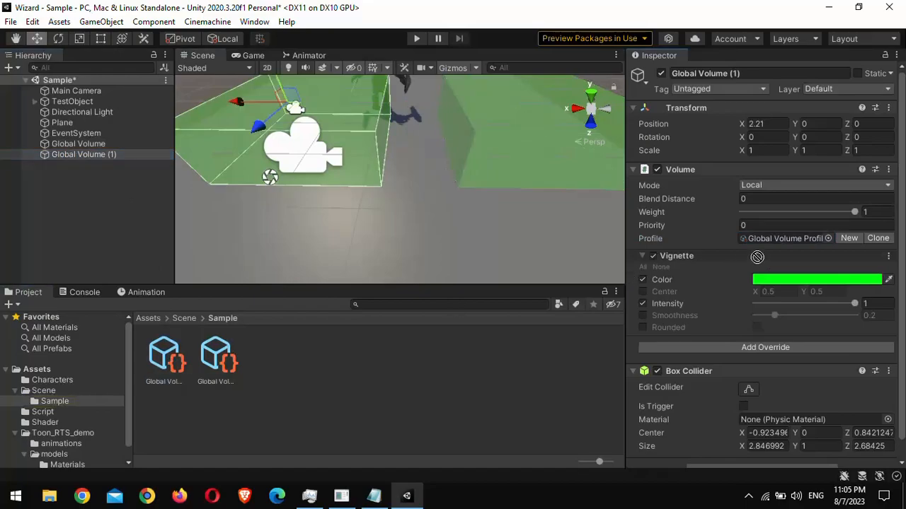
left_click_drag(757, 257, 781, 243)
Examine the local vignette effects by moving the Scene view in and out of the two box volumes.
right_click_drag(399, 231, 409, 199)
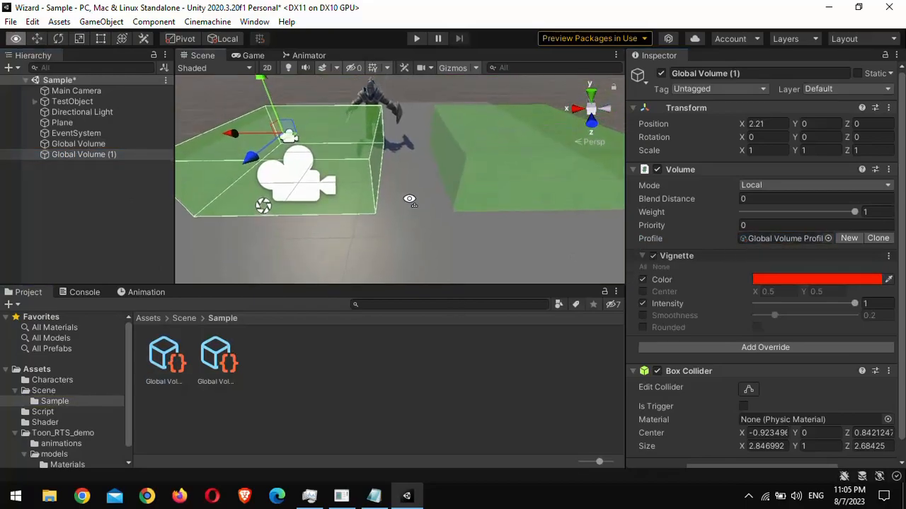
right_click_drag(456, 164, 467, 167)
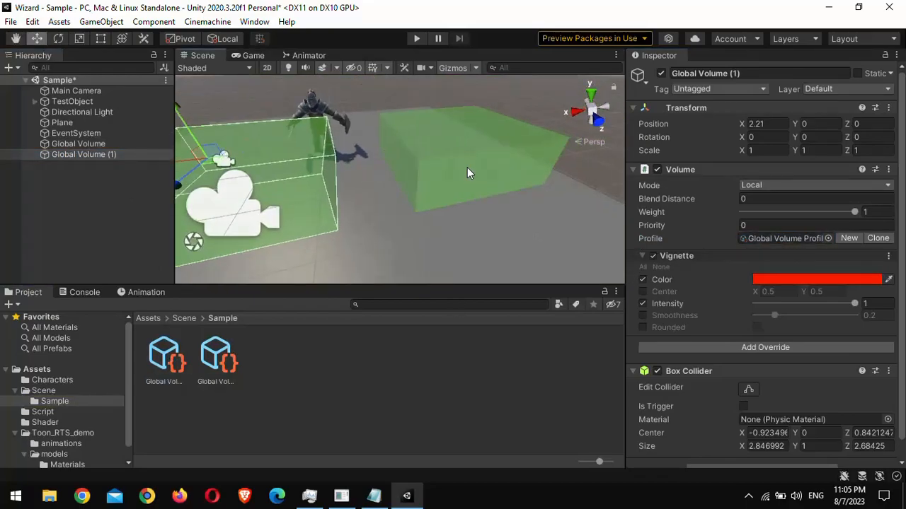
scroll(461, 168, "up", 6)
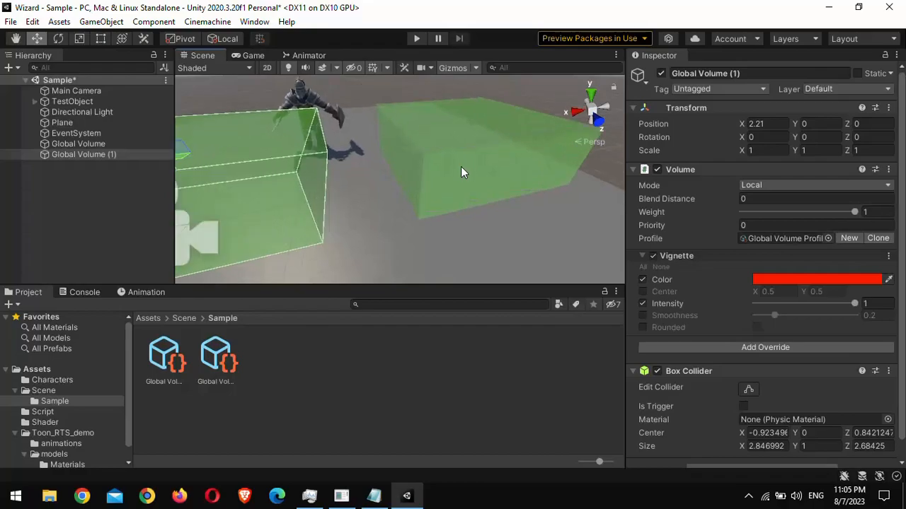
scroll(409, 168, "down", 3)
right_click_drag(409, 168, 353, 104)
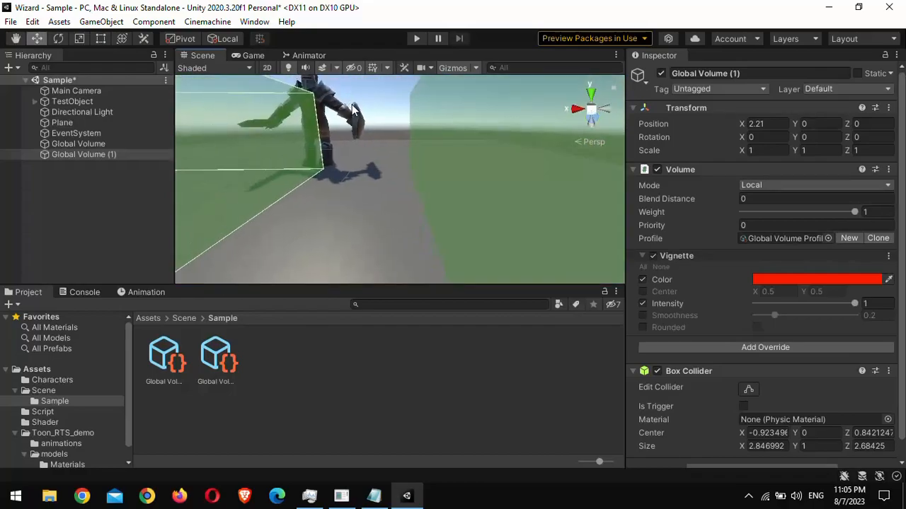
scroll(353, 104, "up", 2)
scroll(353, 105, "down", 1)
scroll(353, 110, "down", 3)
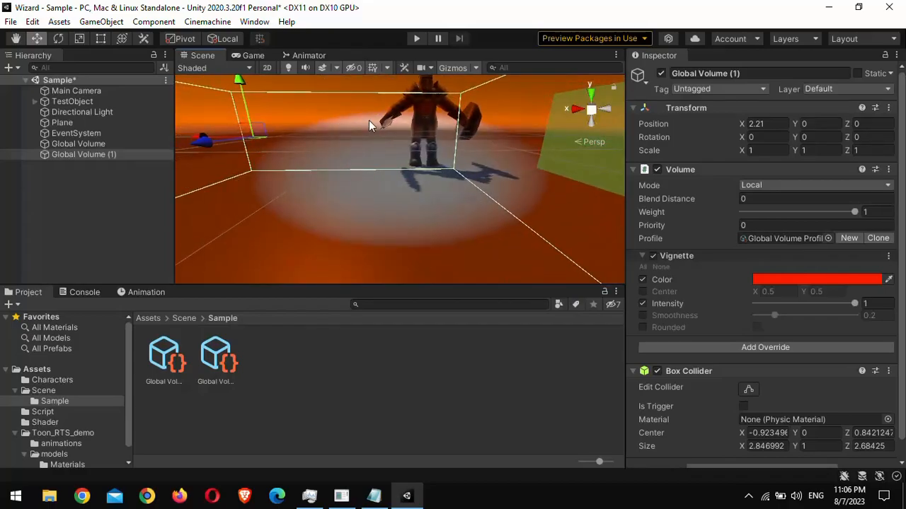
key("Right")
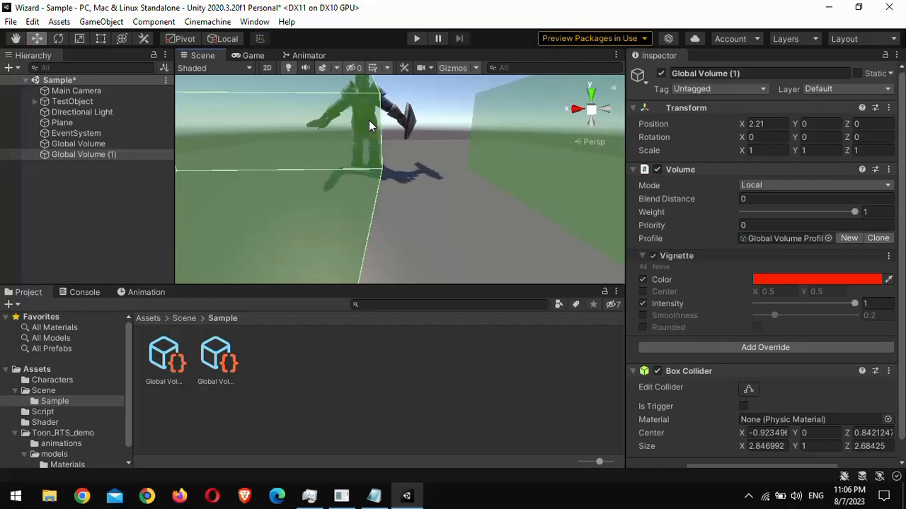
right_click_drag(369, 126, 313, 145)
scroll(313, 146, "down", 1)
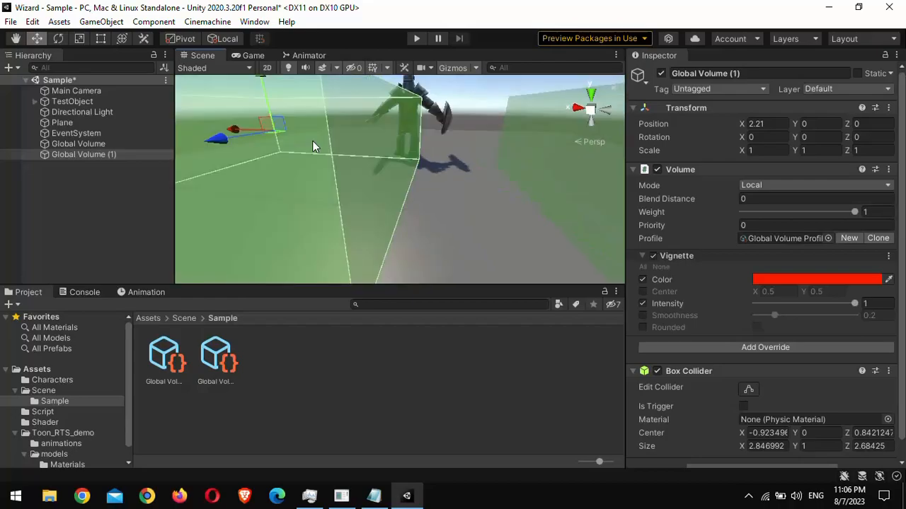
Float the Game view as a separate window and move the Main Camera into the green vignette volume.
left_click_drag(253, 56, 399, 94)
left_click(76, 91)
scroll(307, 119, "down", 3)
middle_click_drag(351, 148, 302, 144)
left_click_drag(285, 140, 303, 105)
right_click_drag(311, 109, 375, 120)
scroll(317, 145, "down", 3)
right_click_drag(316, 141, 396, 148)
left_click_drag(294, 162, 386, 139)
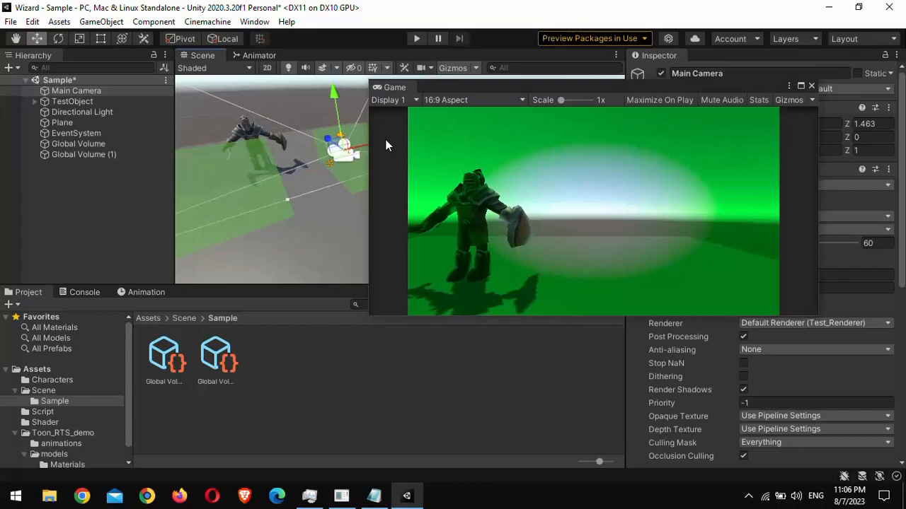